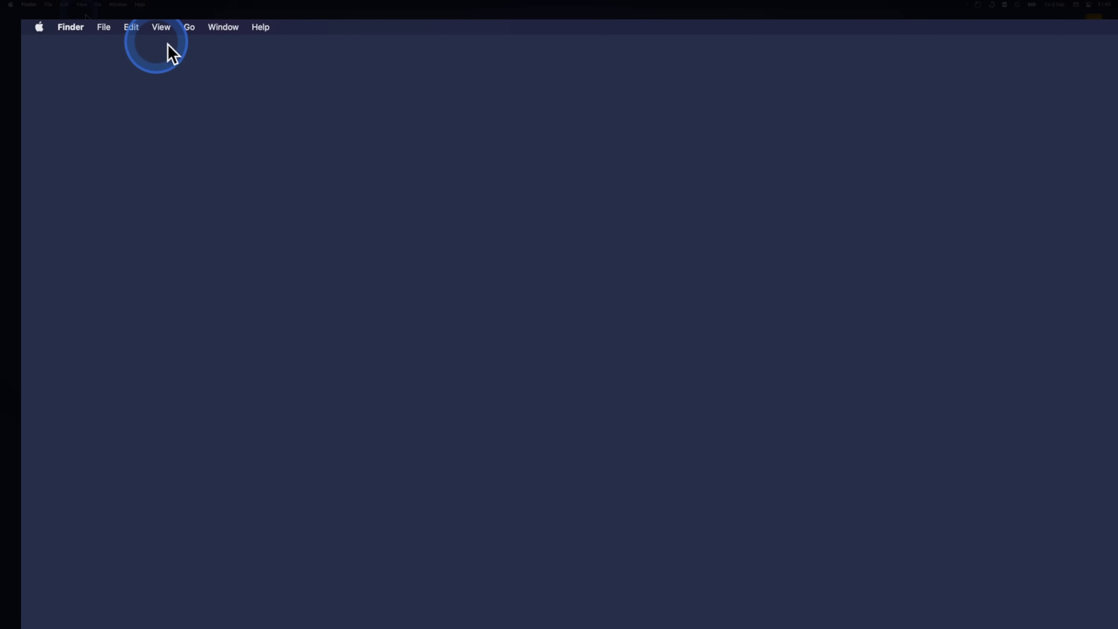
Step: Jump to Word's AutoRecovery data folder using Go to Folder with the Containers Data path
left_click(190, 28)
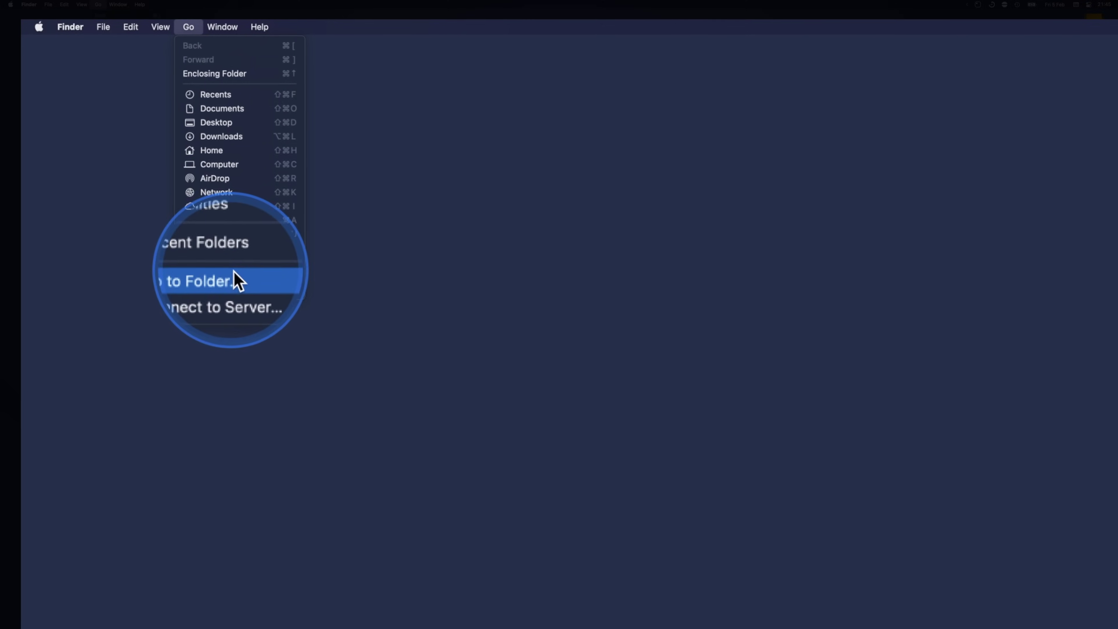
left_click(229, 248)
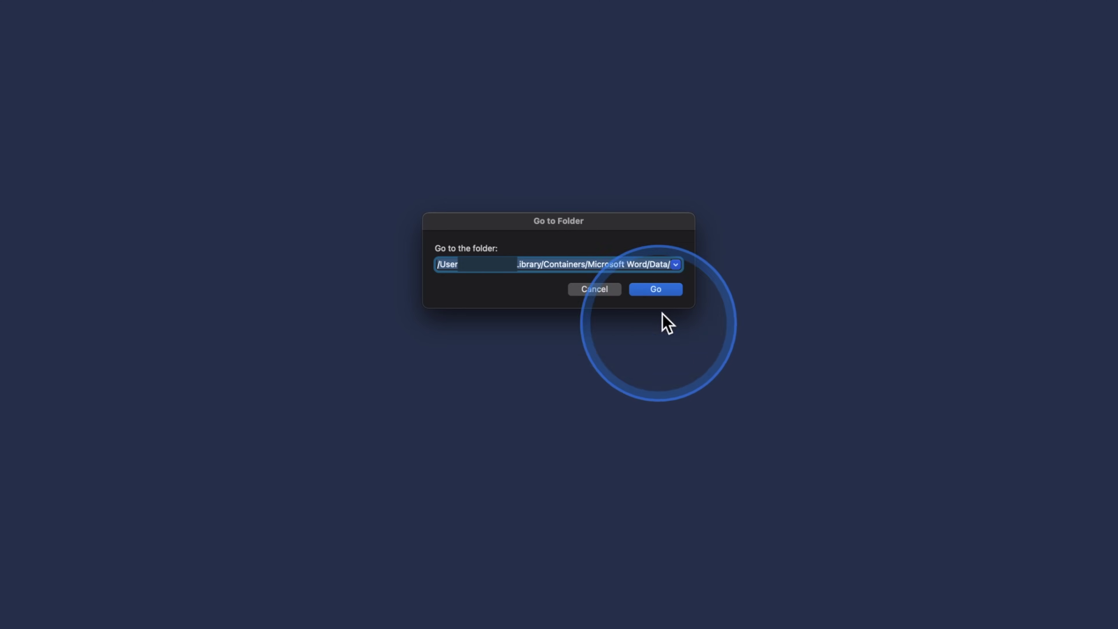
left_click(656, 289)
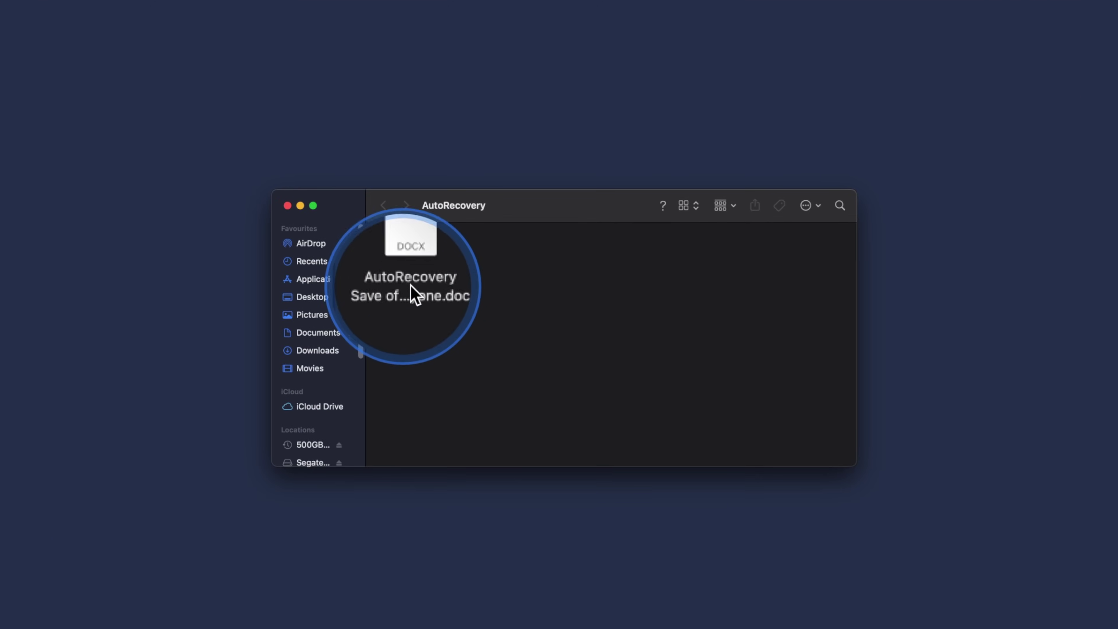
Step: Rename the Hello everyone AutoRecovery save and open it in Word
left_click(438, 294)
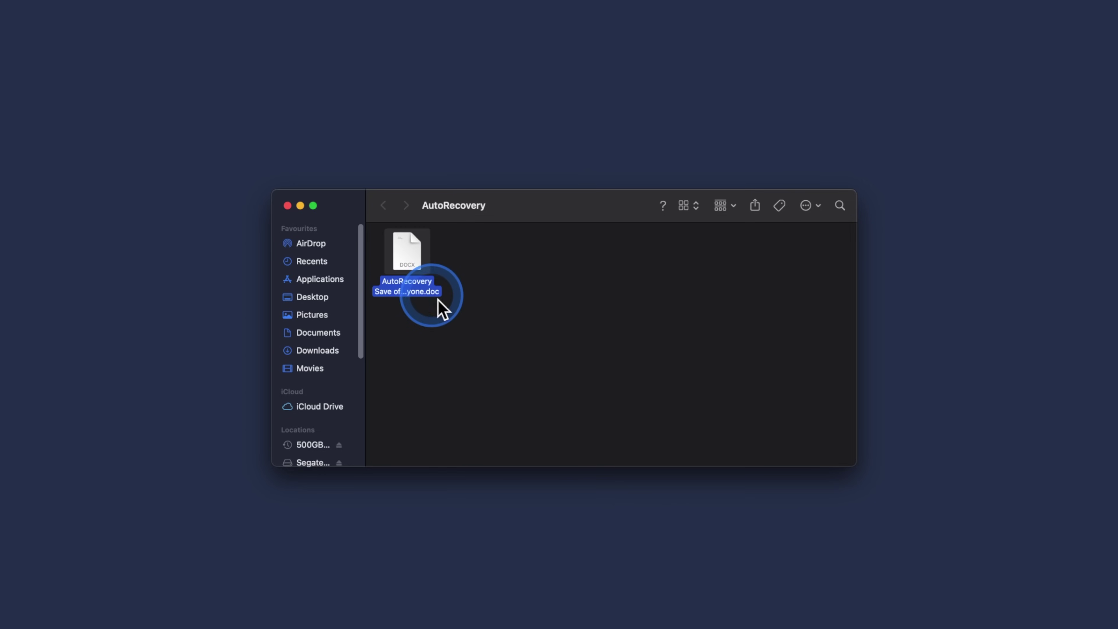
key("Return")
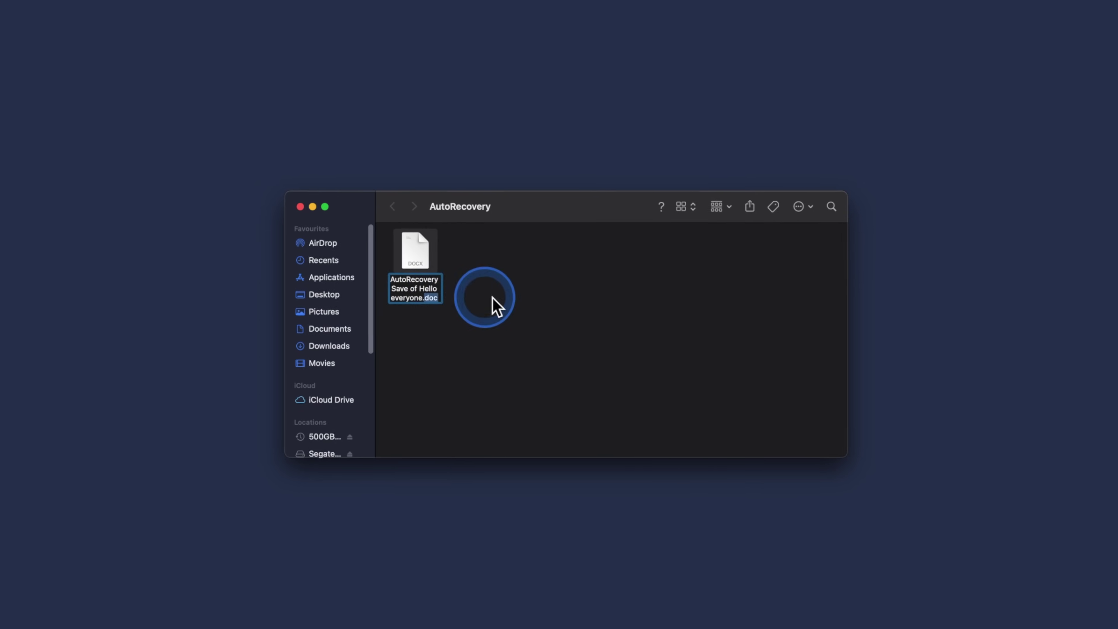
left_click(490, 304)
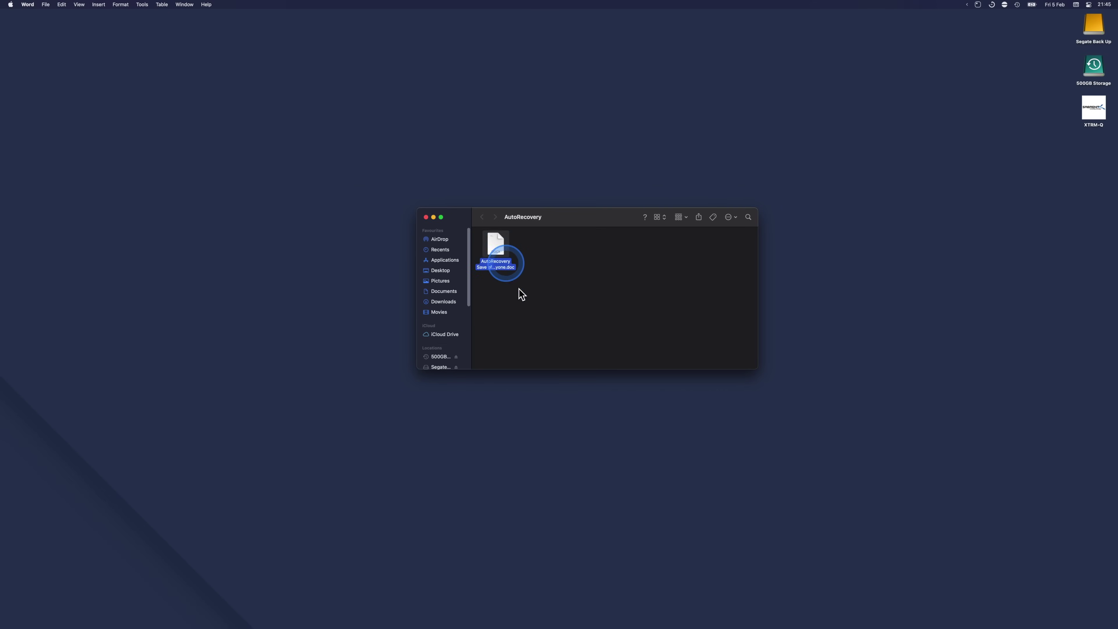
left_click(517, 301)
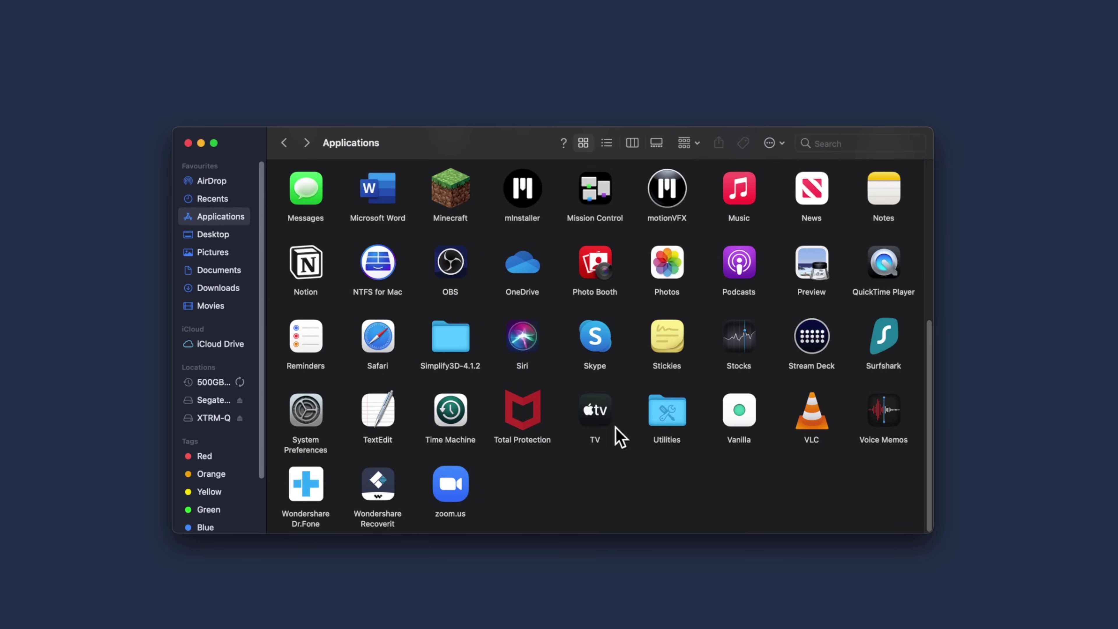
Step: Run open $TMPDIR in Terminal from Utilities, then open the TemporaryItems folder
double_click(670, 416)
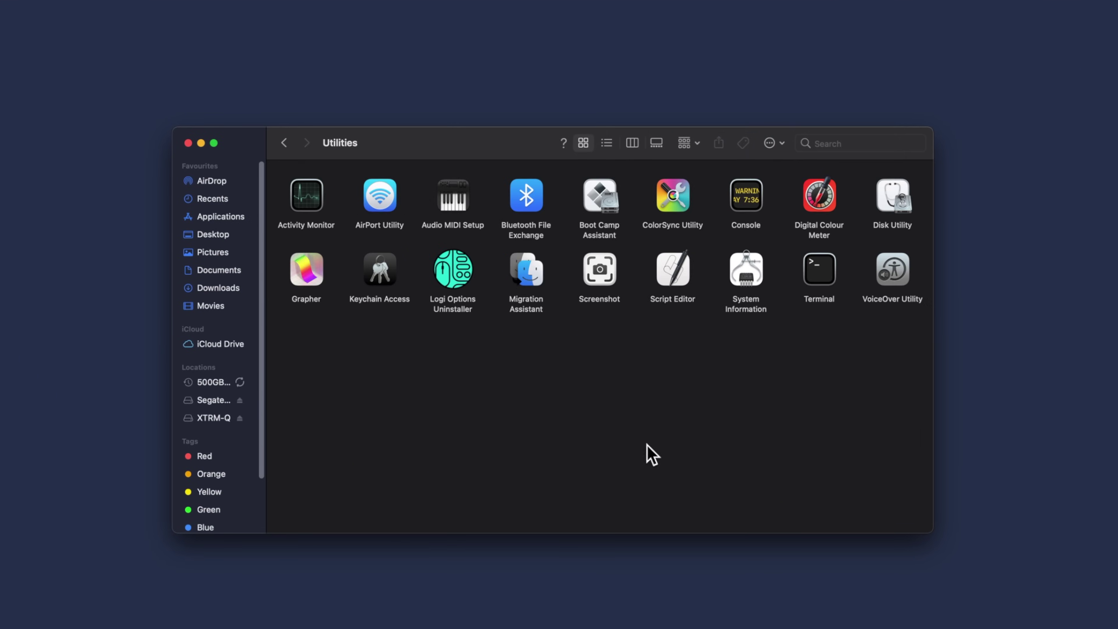
double_click(820, 274)
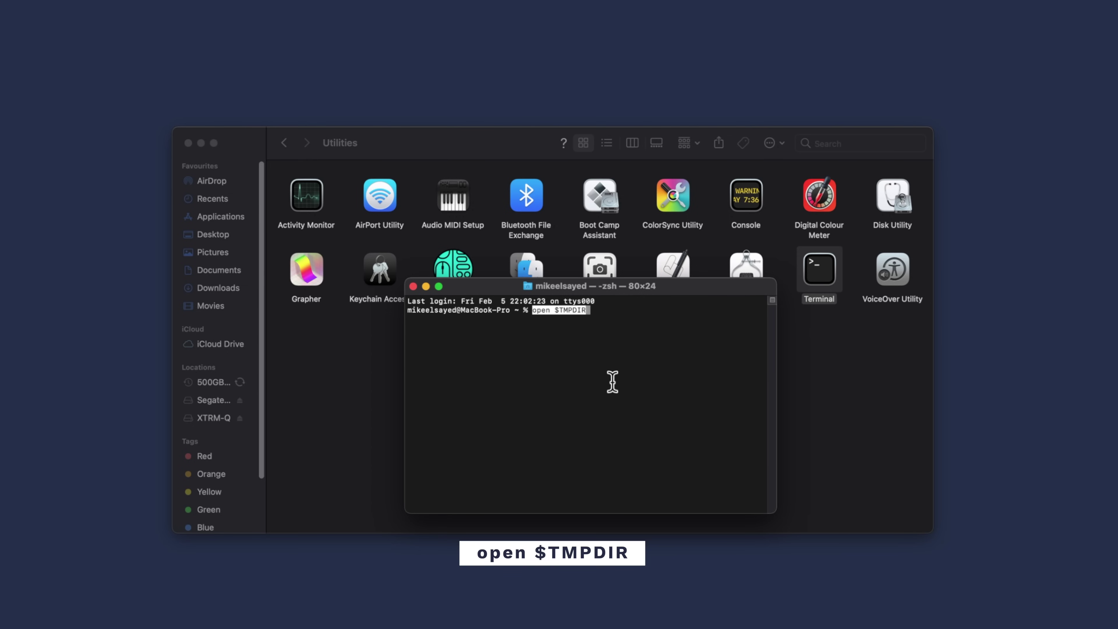
key("Return")
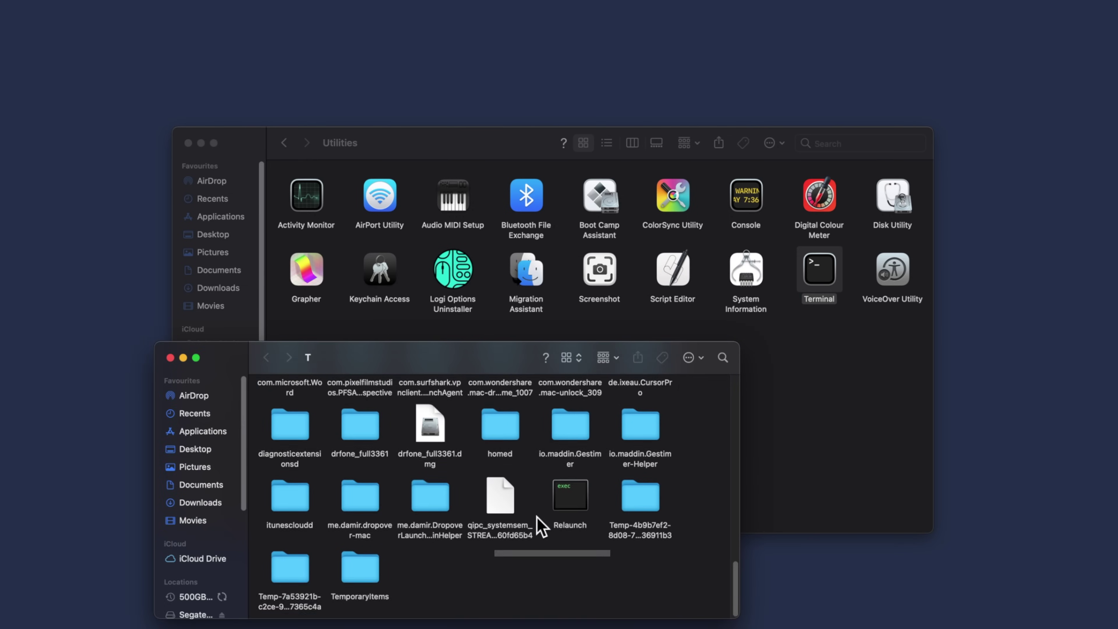
scroll(540, 524, "up", 10)
scroll(539, 524, "down", 10)
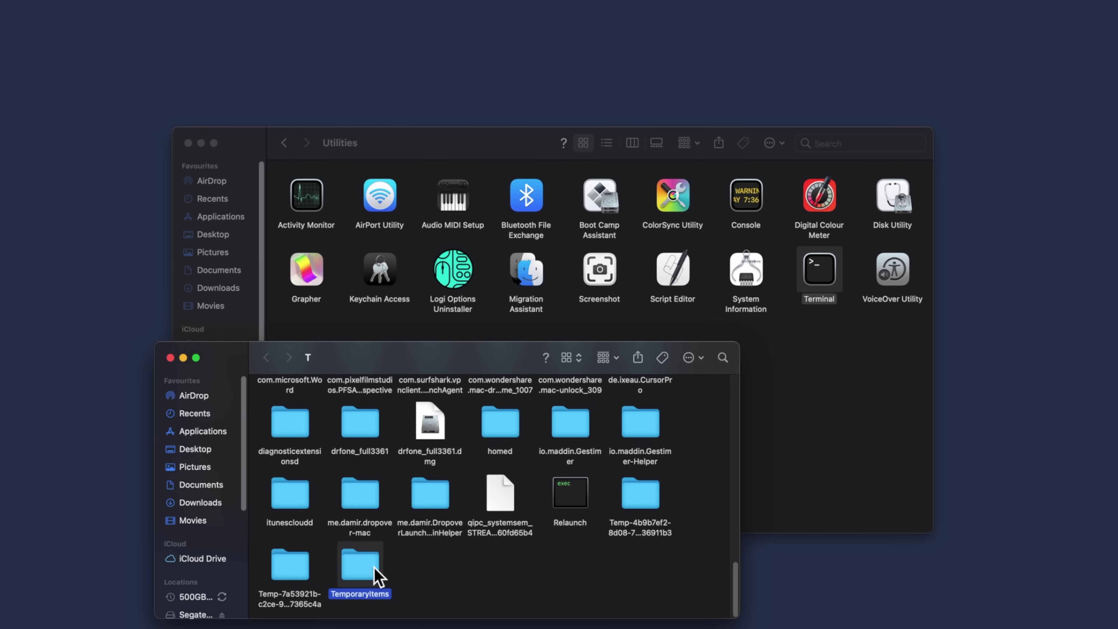
double_click(377, 576)
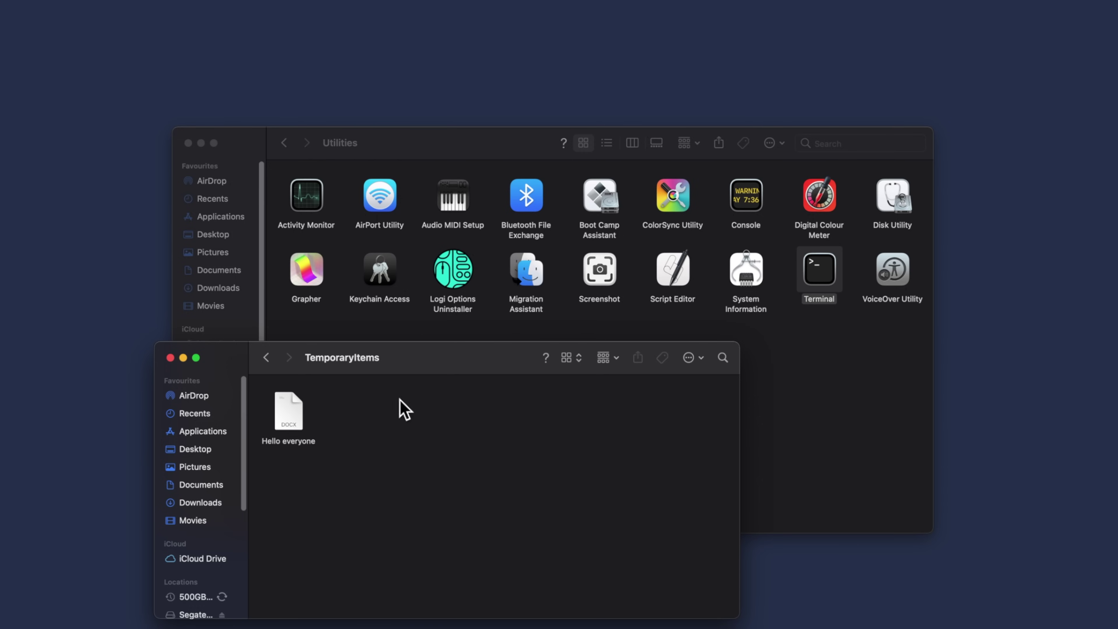
Step: Open Hello everyone with Microsoft Word (default) via Open With
right_click(297, 417)
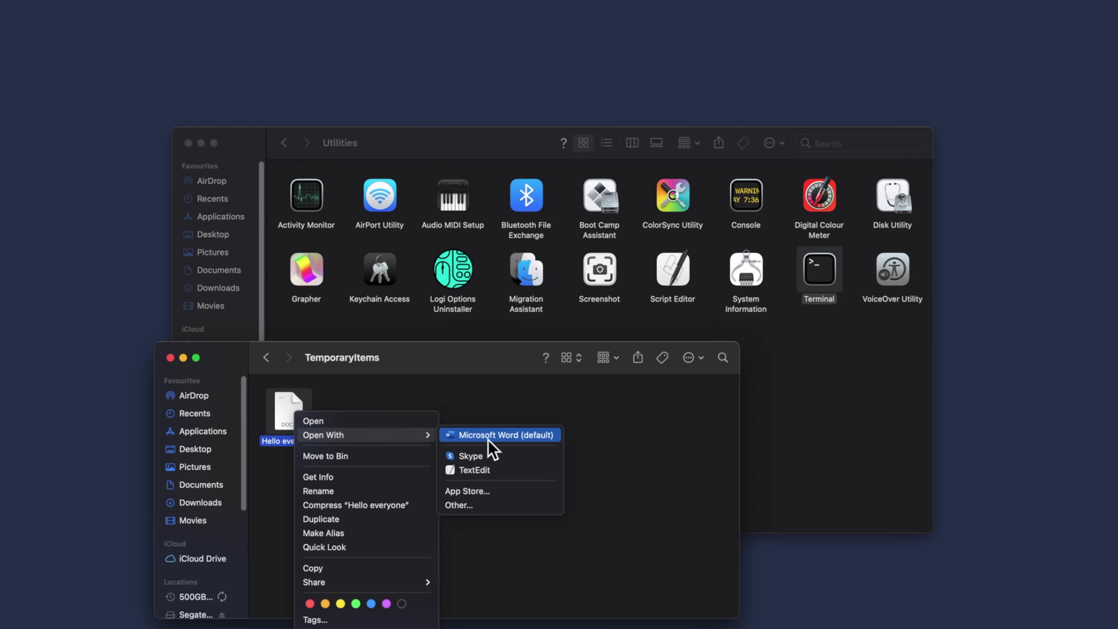
left_click(506, 435)
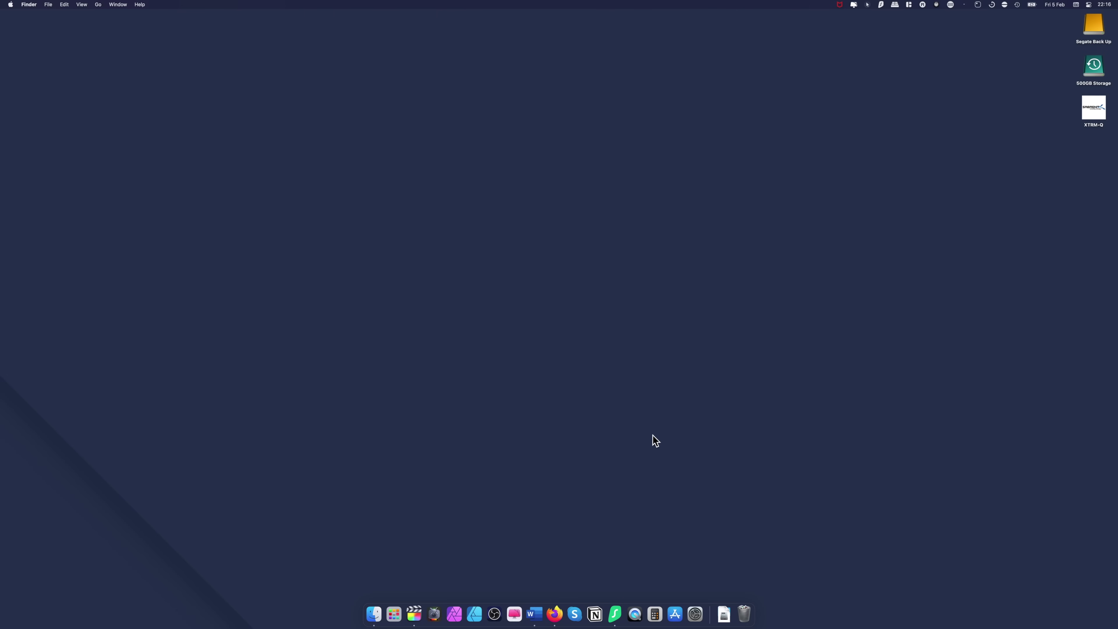
Step: Open the Bin and Quick Look the Hello everyone document's contents
left_click(744, 611)
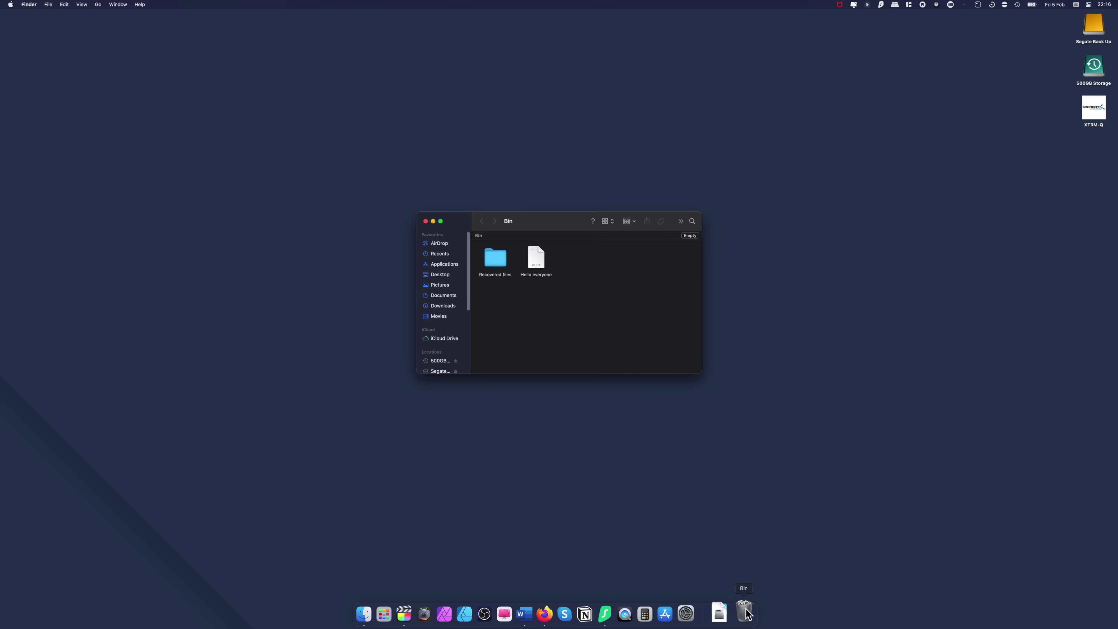
left_click(538, 267)
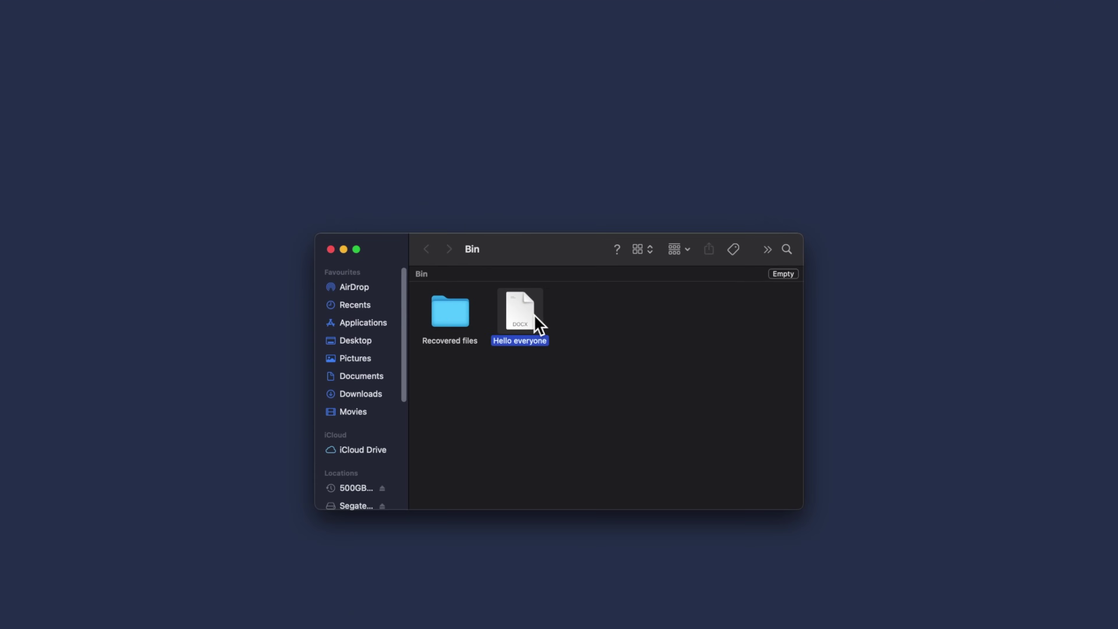
key("space")
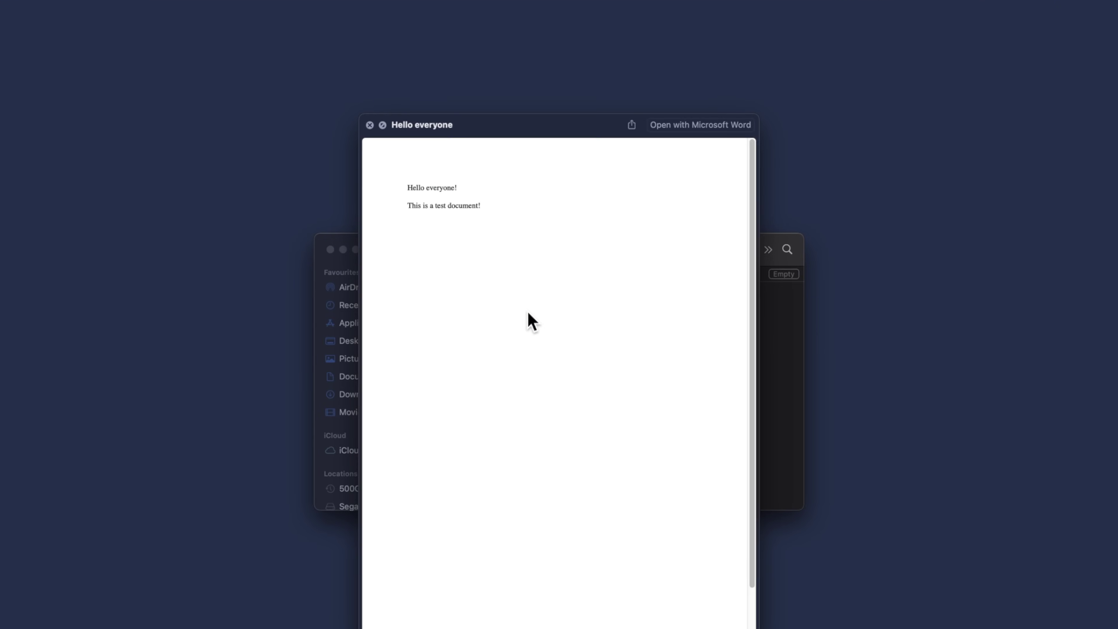
key("space")
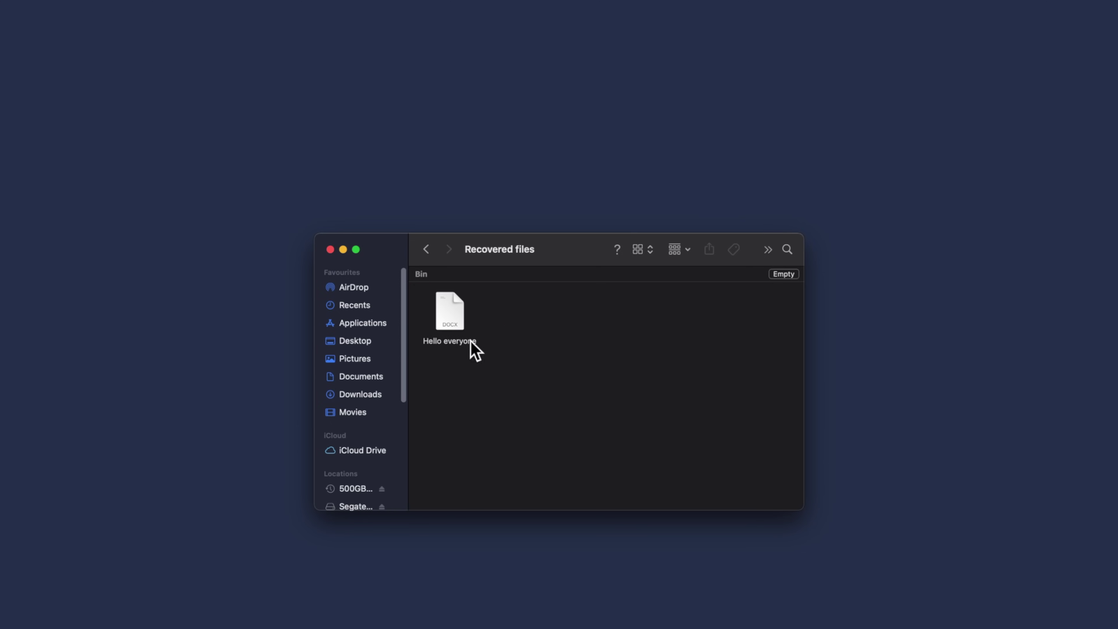
Step: Put Back Hello everyone from the Bin to the Desktop
left_click(427, 255)
right_click(528, 311)
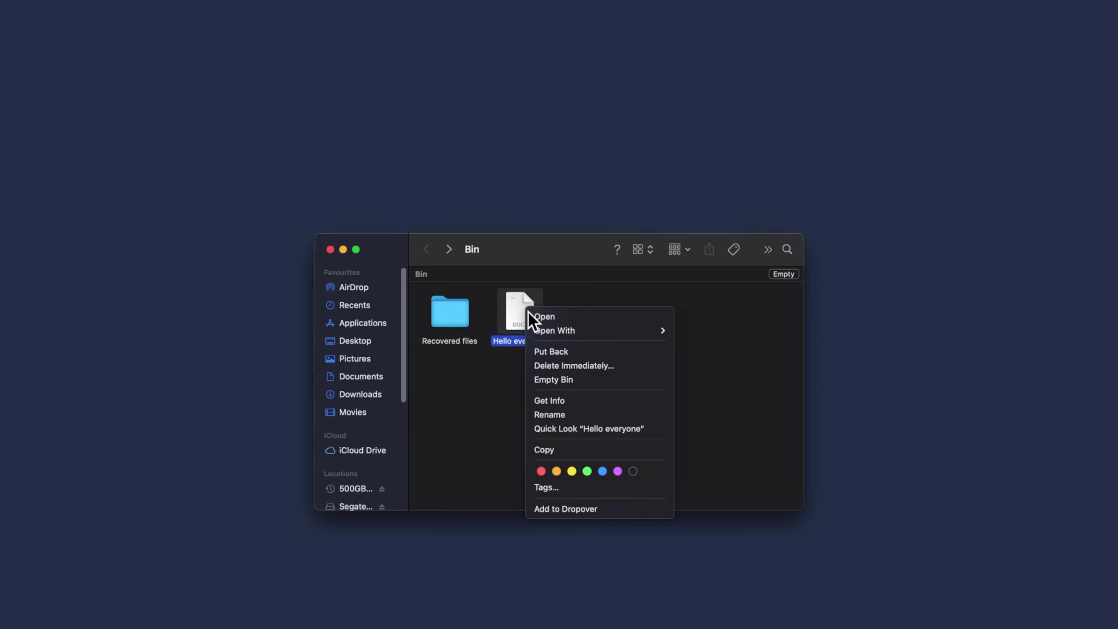
left_click(584, 352)
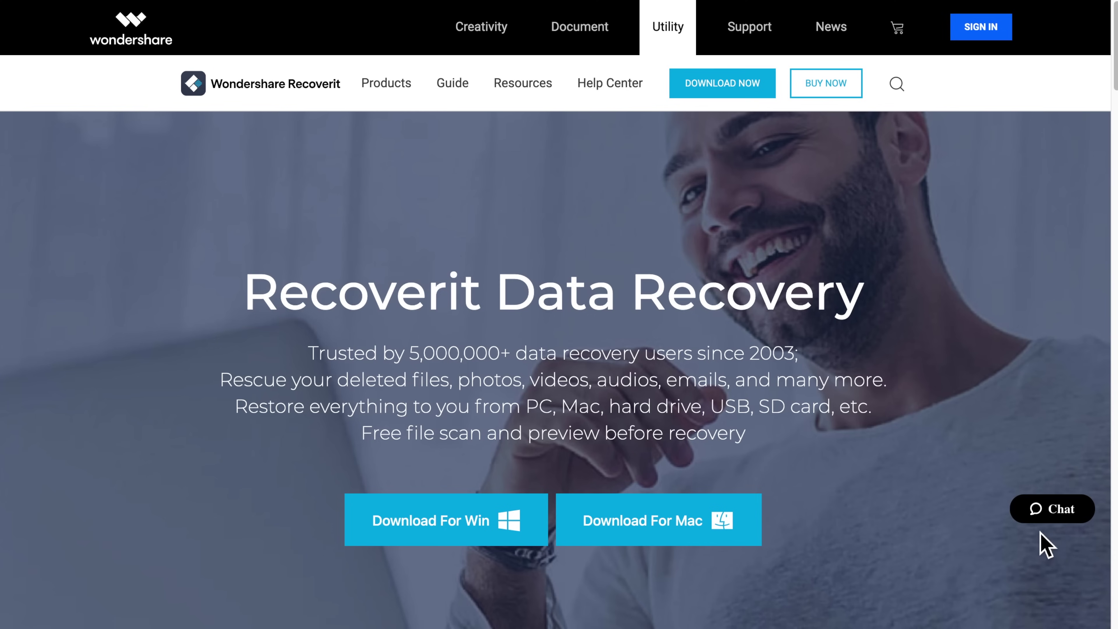
Step: Scroll down the Recoverit homepage past the feature cards to the 3-step recovery section
scroll(1041, 544, "down", 4)
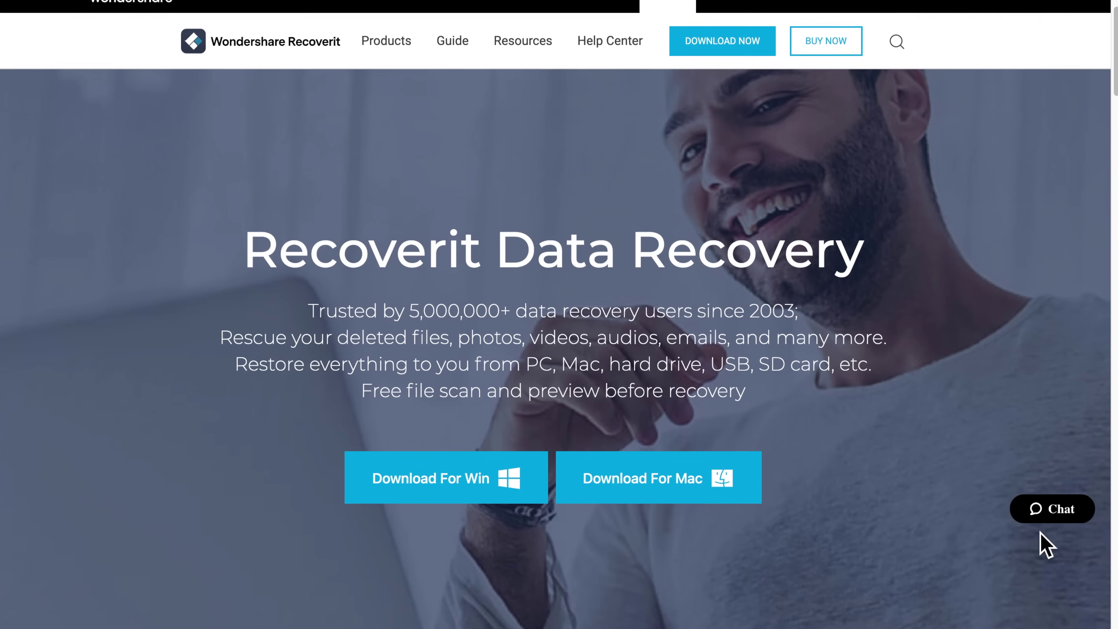
scroll(1043, 544, "down", 5)
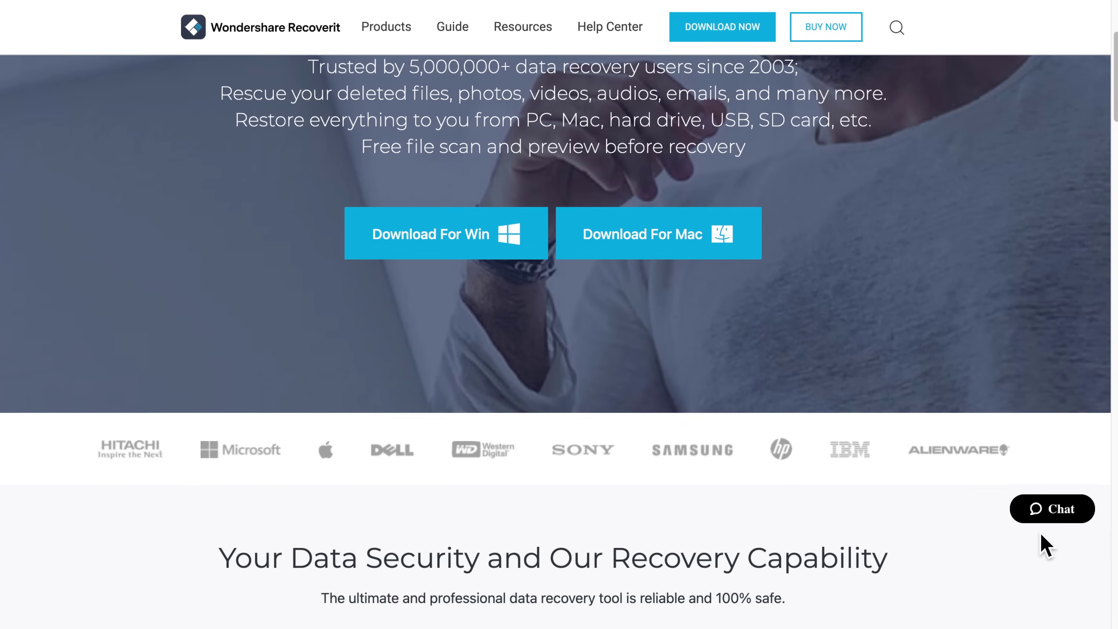
scroll(1047, 547, "down", 4)
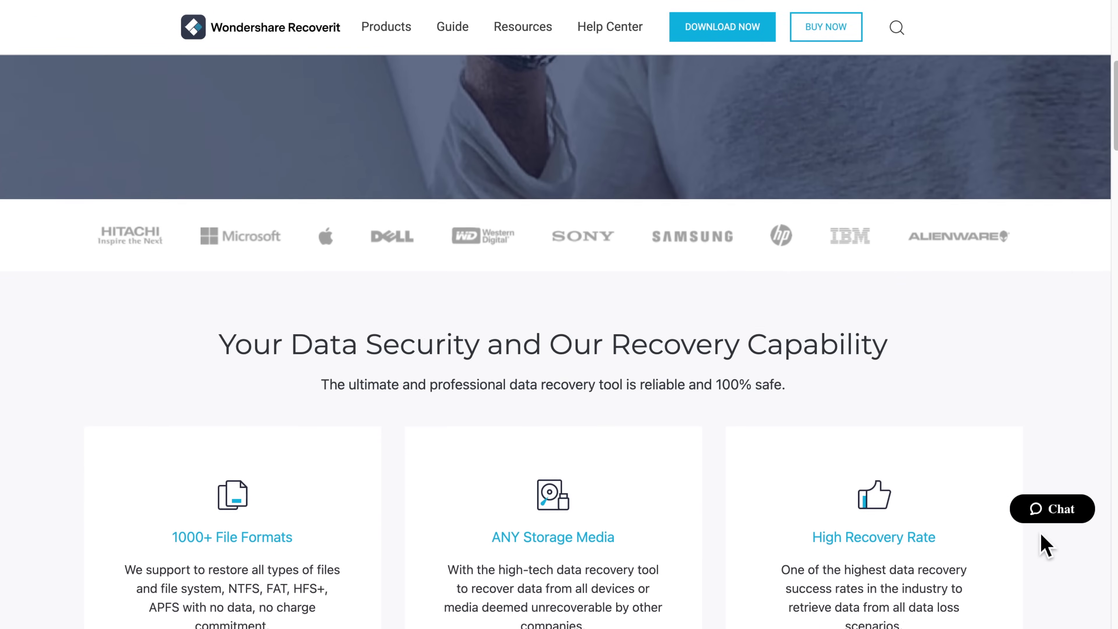
scroll(1043, 545, "down", 4)
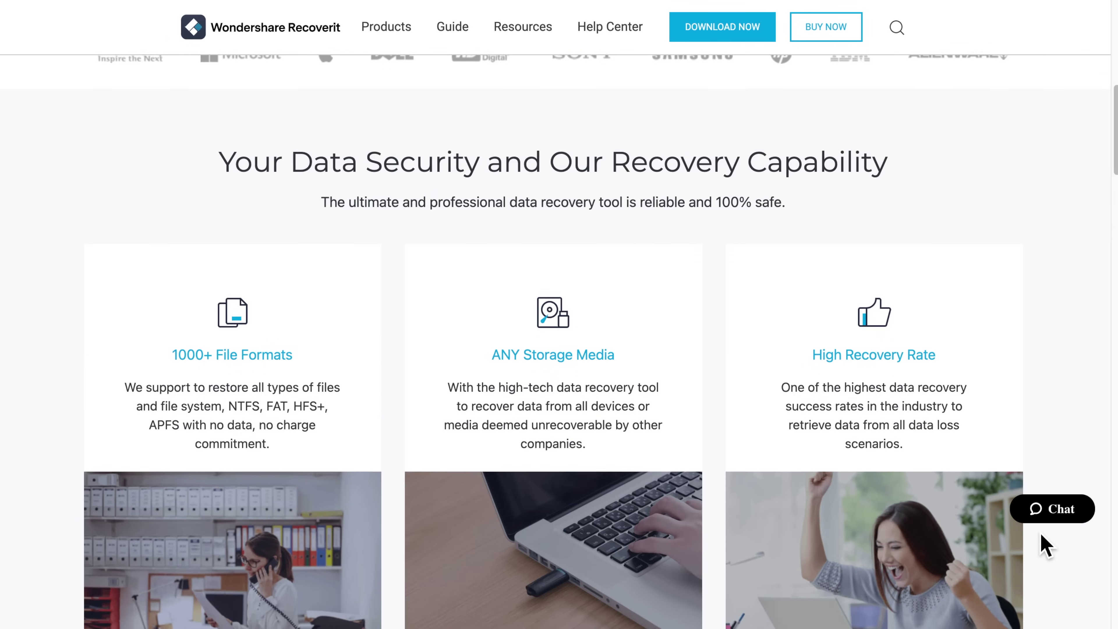
scroll(1046, 547, "down", 4)
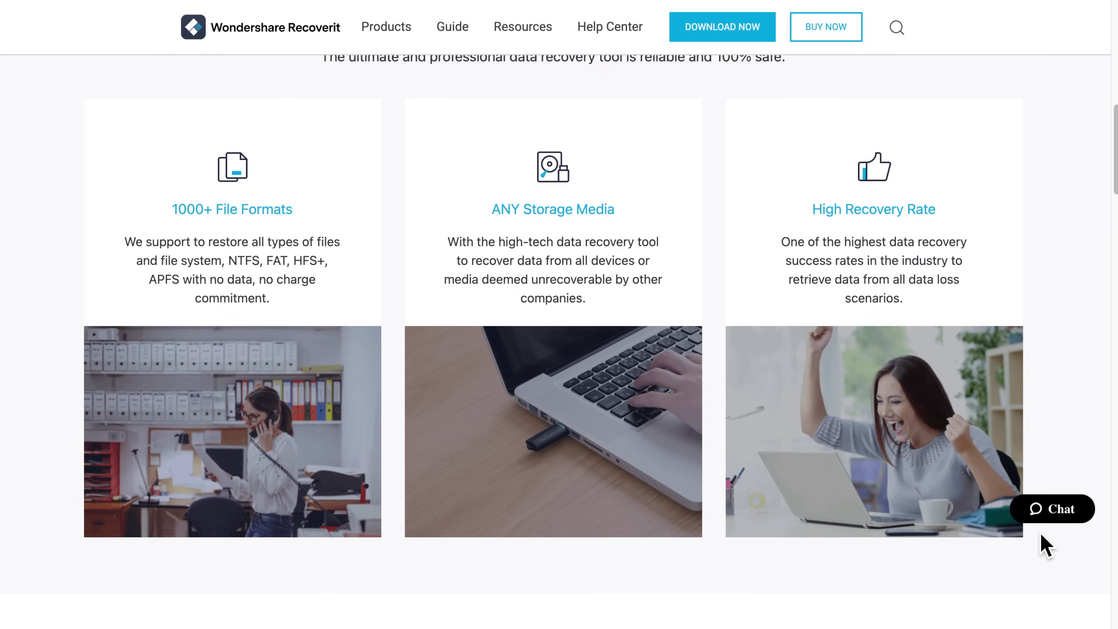
scroll(1047, 546, "down", 7)
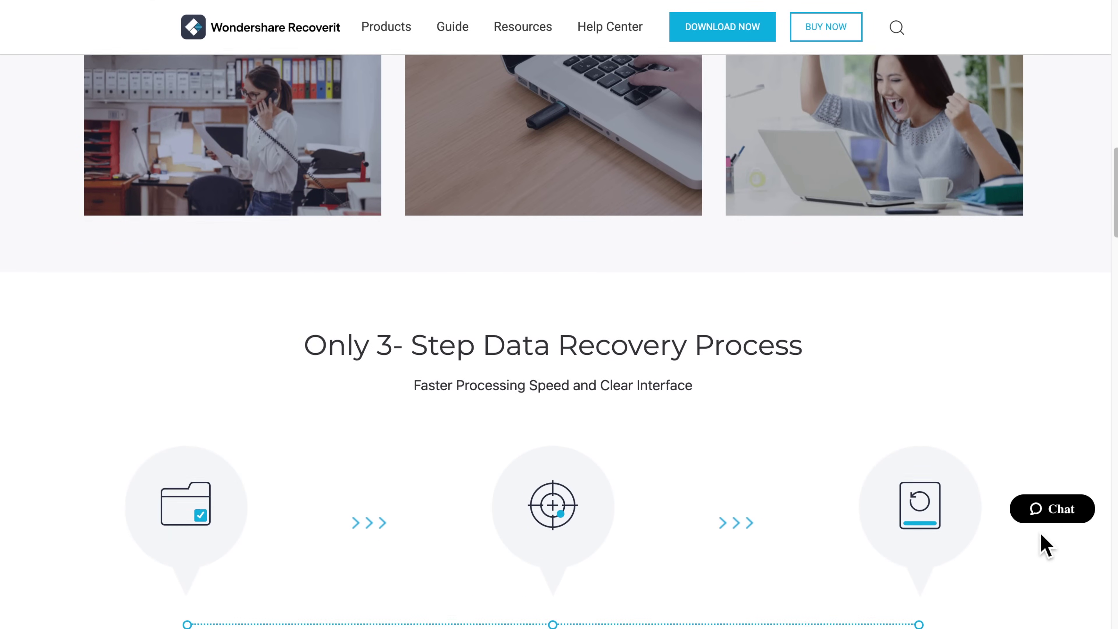
scroll(1046, 545, "down", 2)
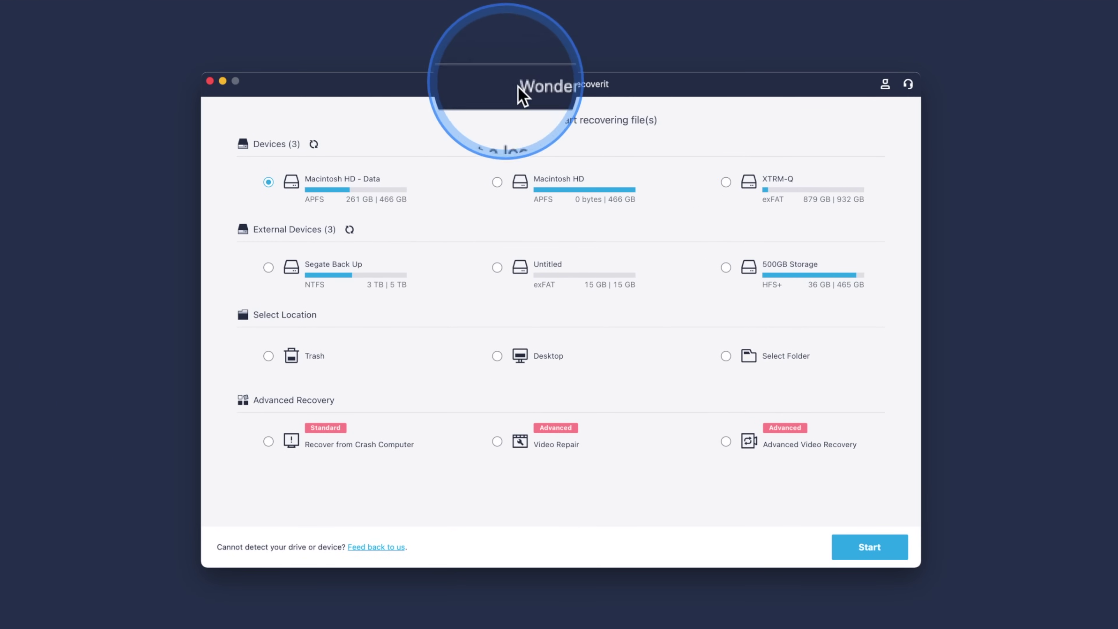
Step: Choose Select Folder and start scanning the Word Files folder
left_click(739, 355)
left_click(858, 540)
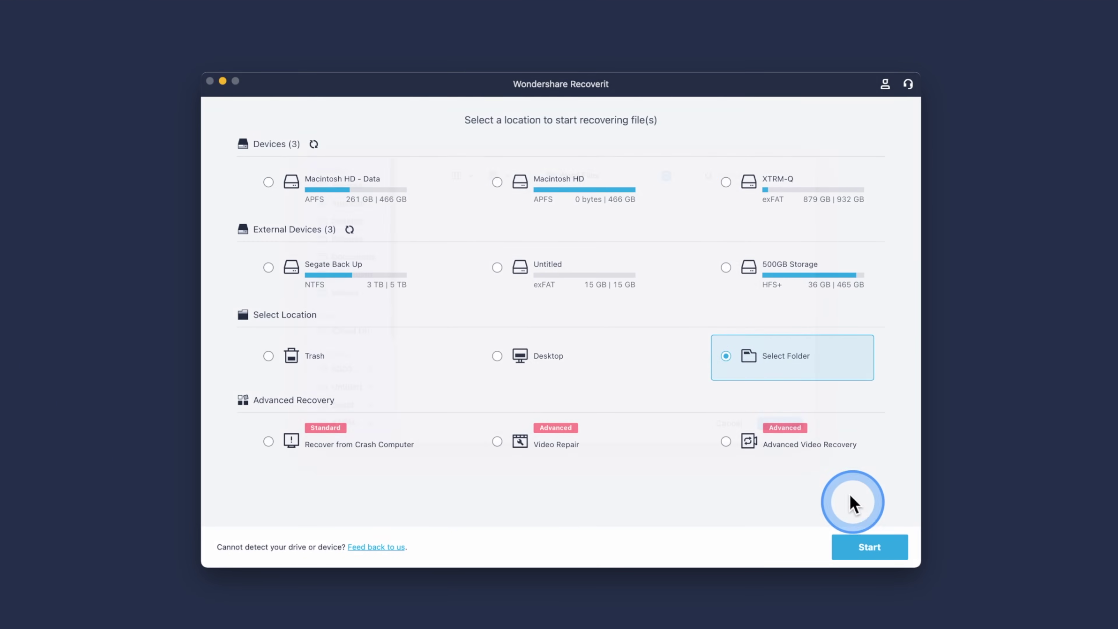
left_click(798, 450)
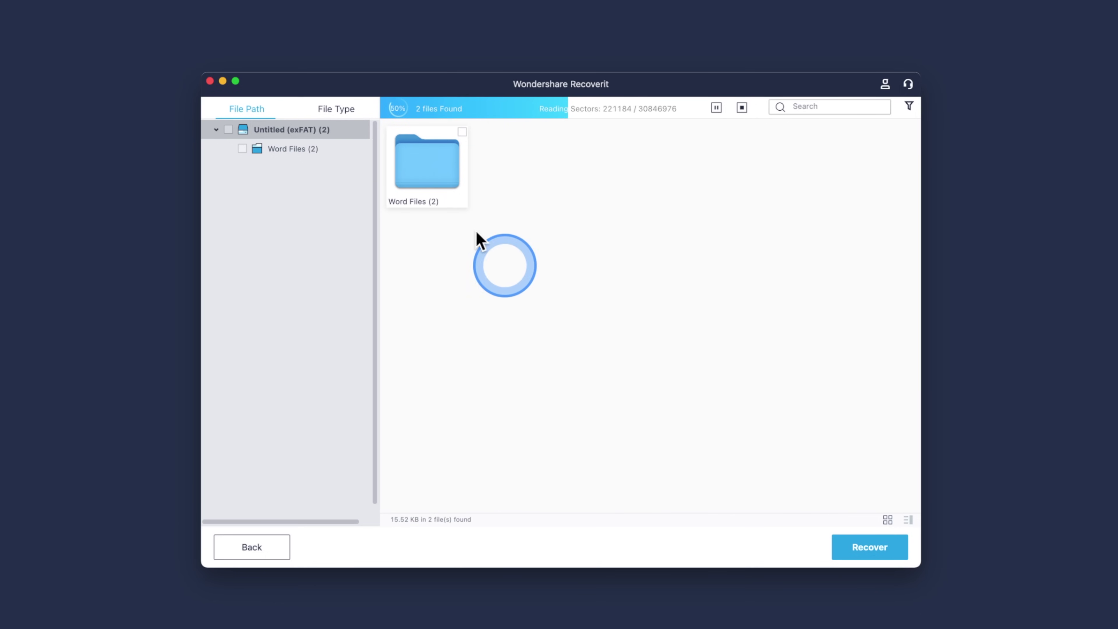
Step: Stop the scan and preview Hello everyone.docx inside the Word Files results
left_click(747, 113)
left_click(612, 370)
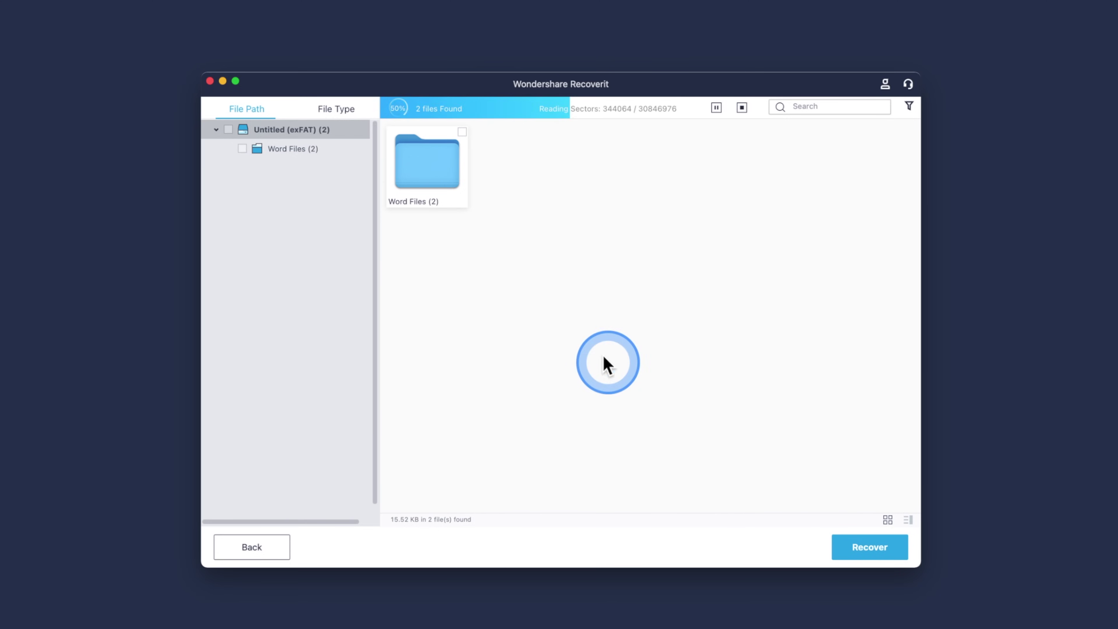
double_click(434, 165)
double_click(433, 163)
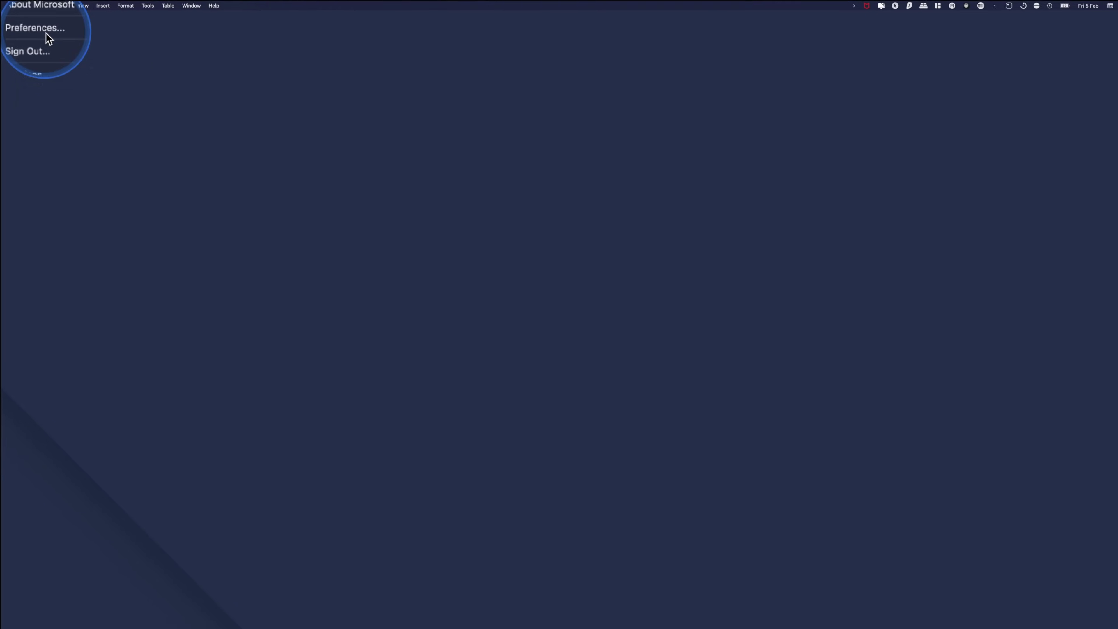
left_click(46, 33)
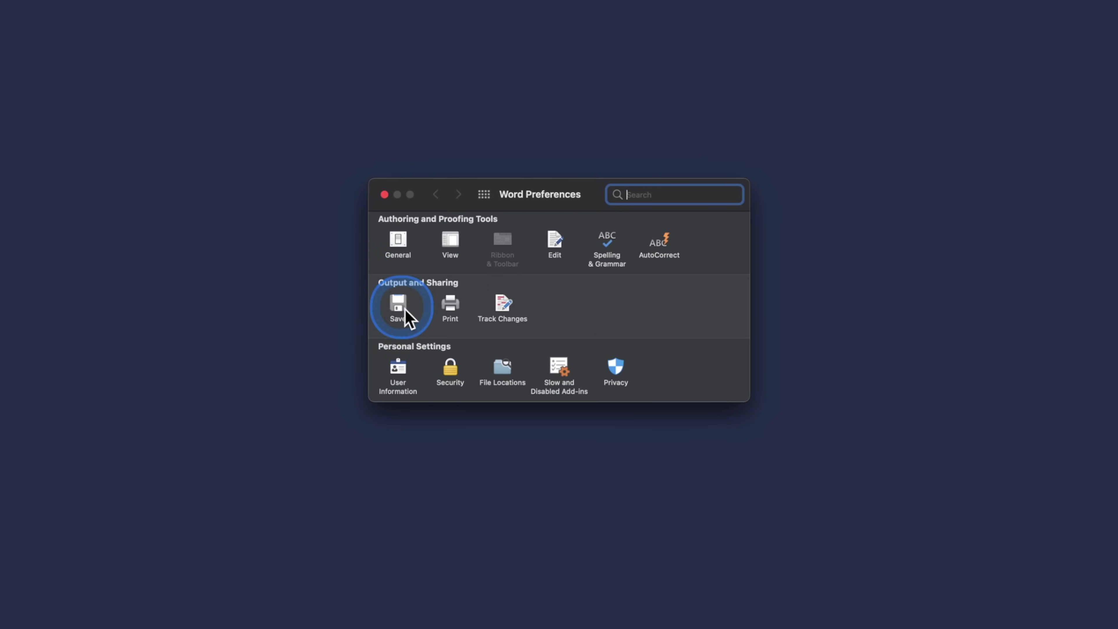
left_click(398, 308)
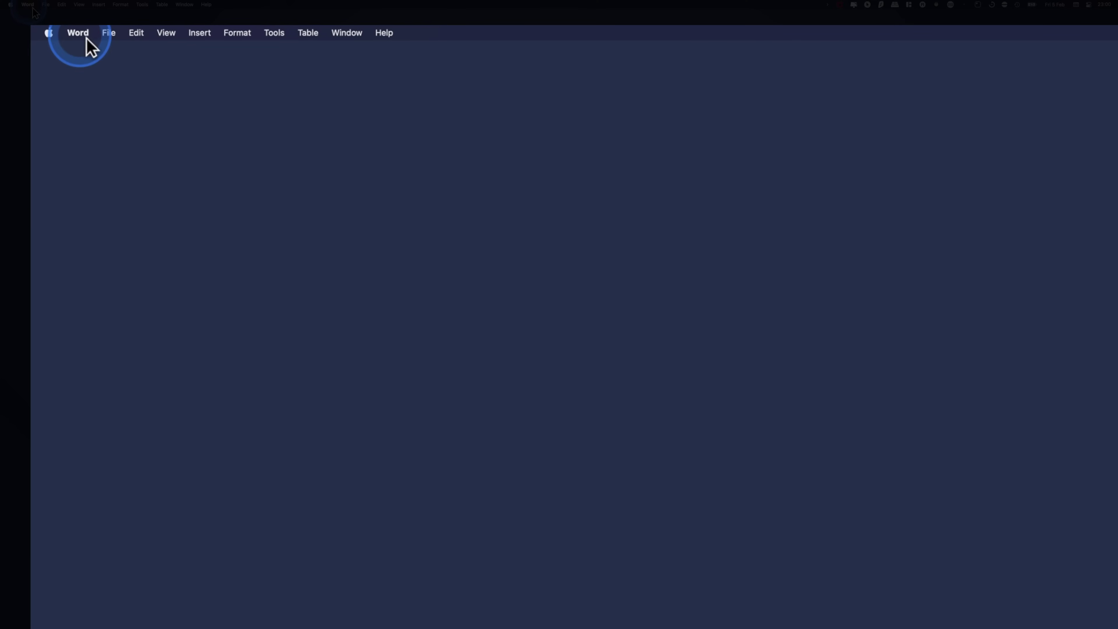
left_click(86, 39)
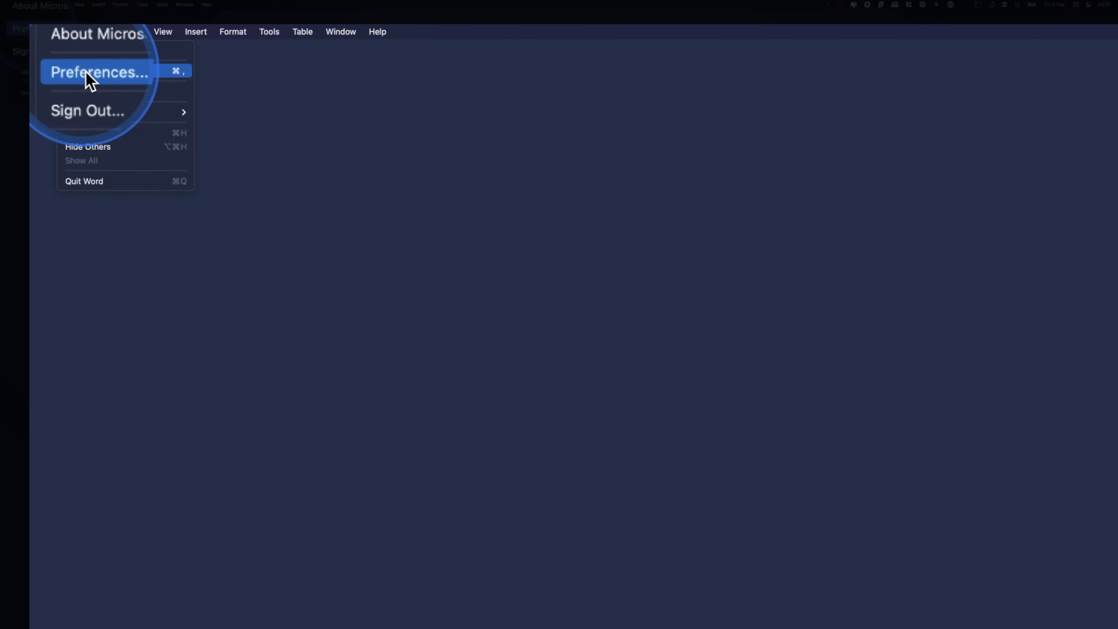
left_click(88, 72)
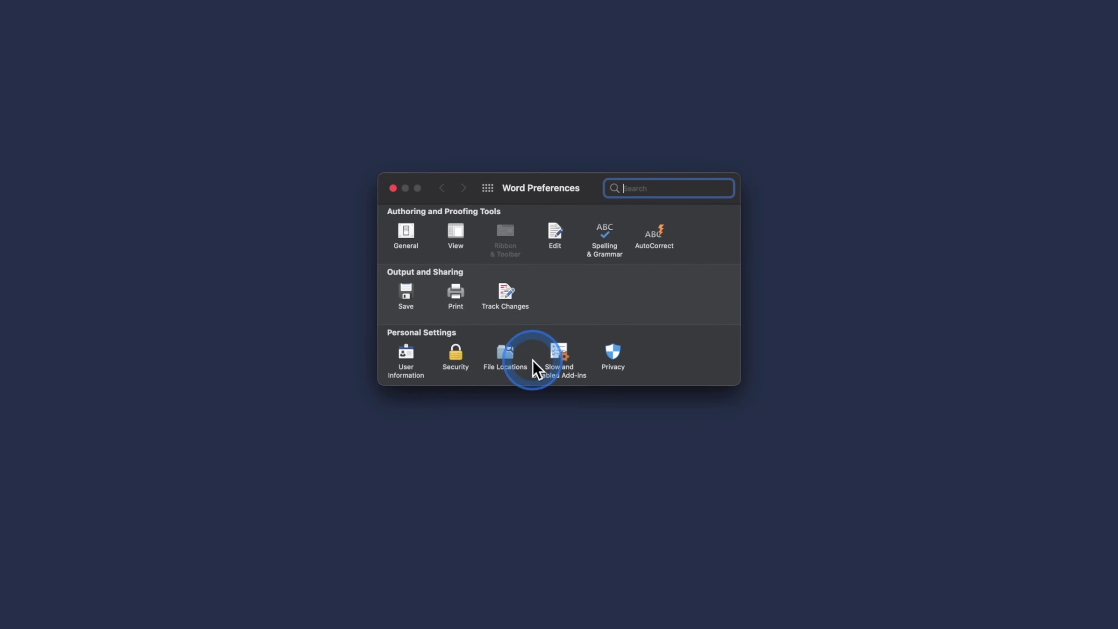
left_click(502, 370)
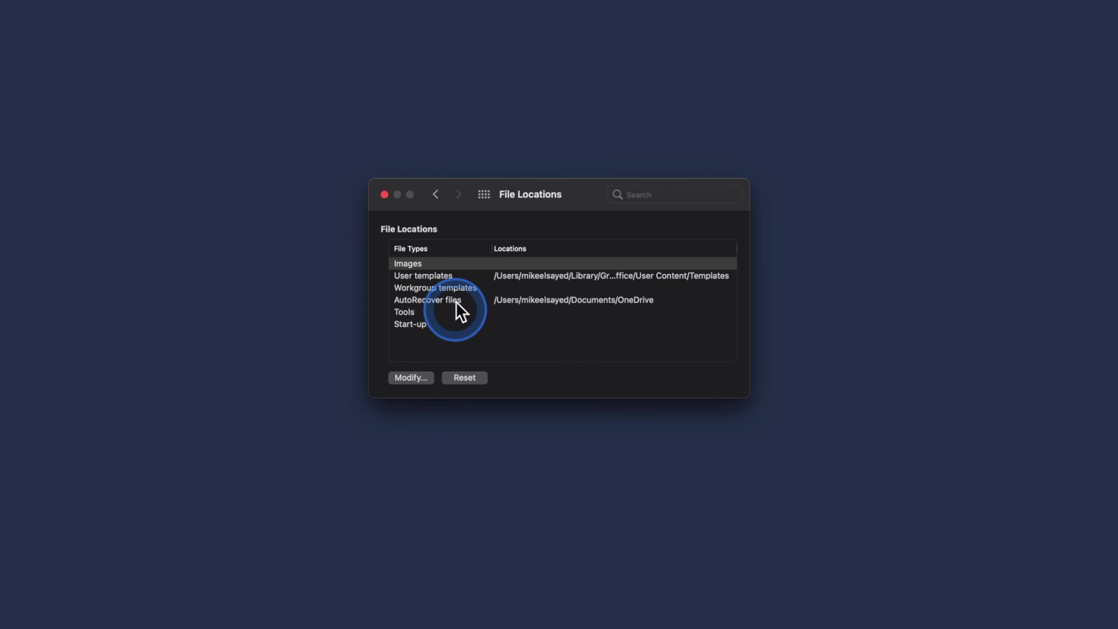
left_click(408, 303)
left_click(415, 377)
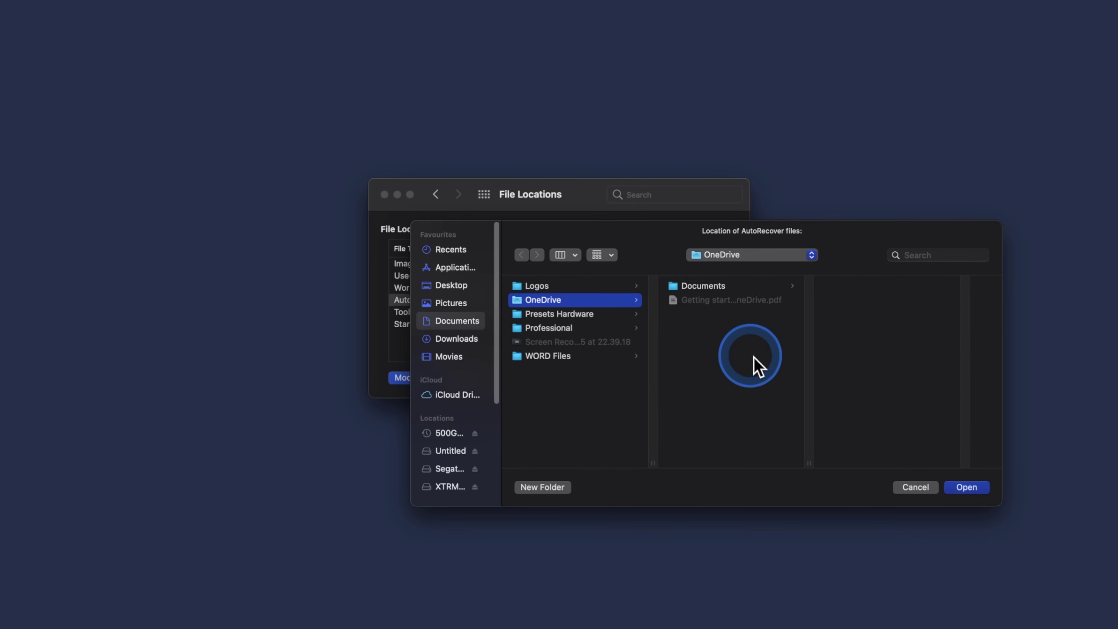
left_click(726, 289)
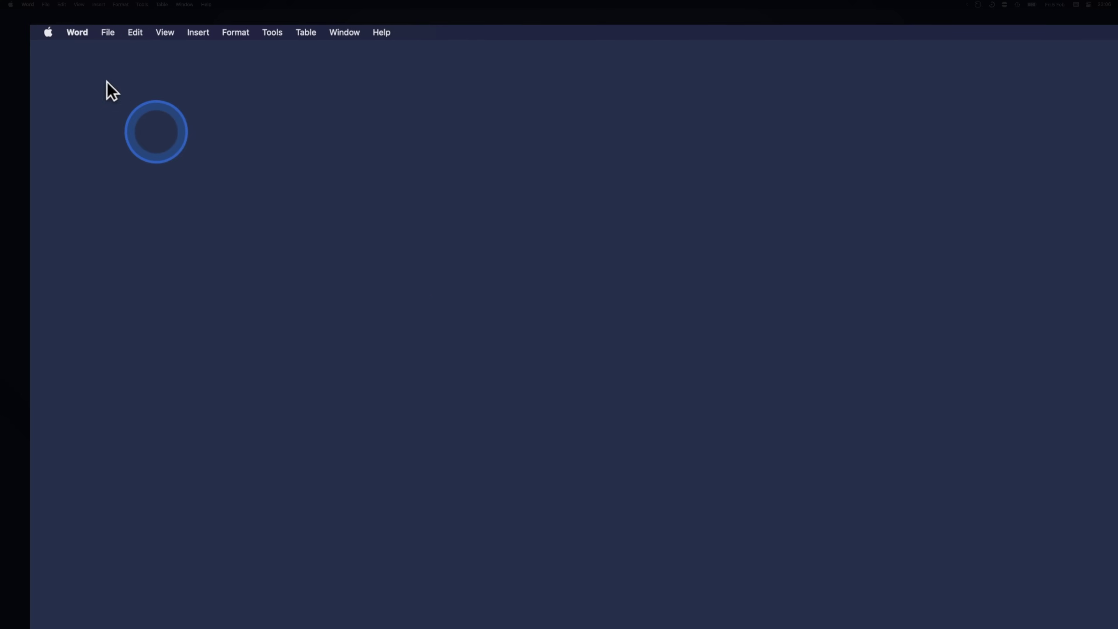
left_click(88, 38)
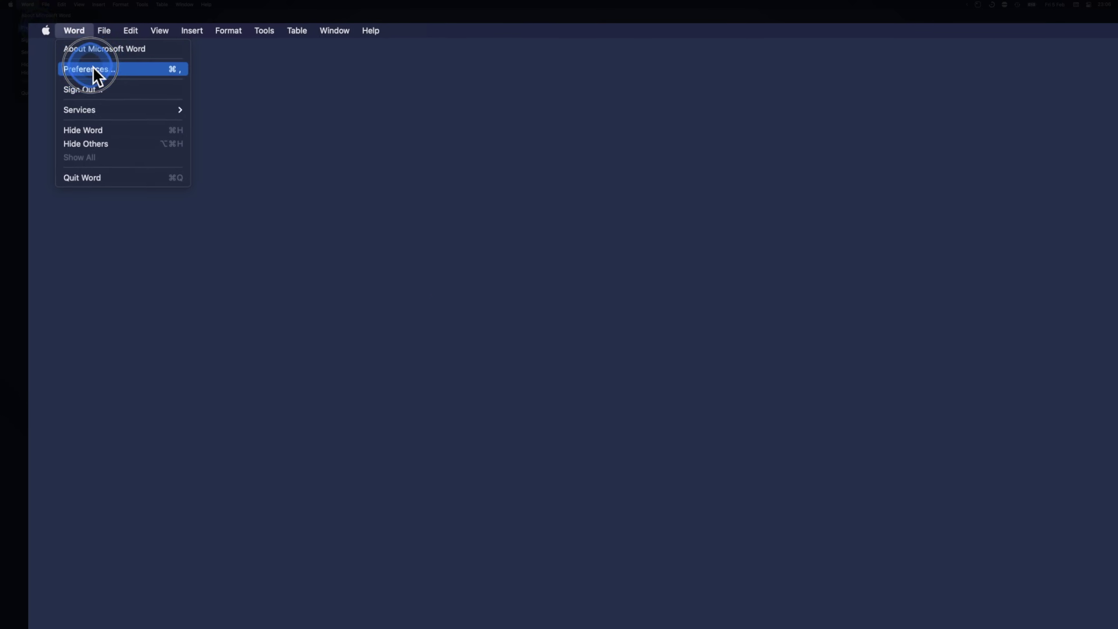
left_click(97, 71)
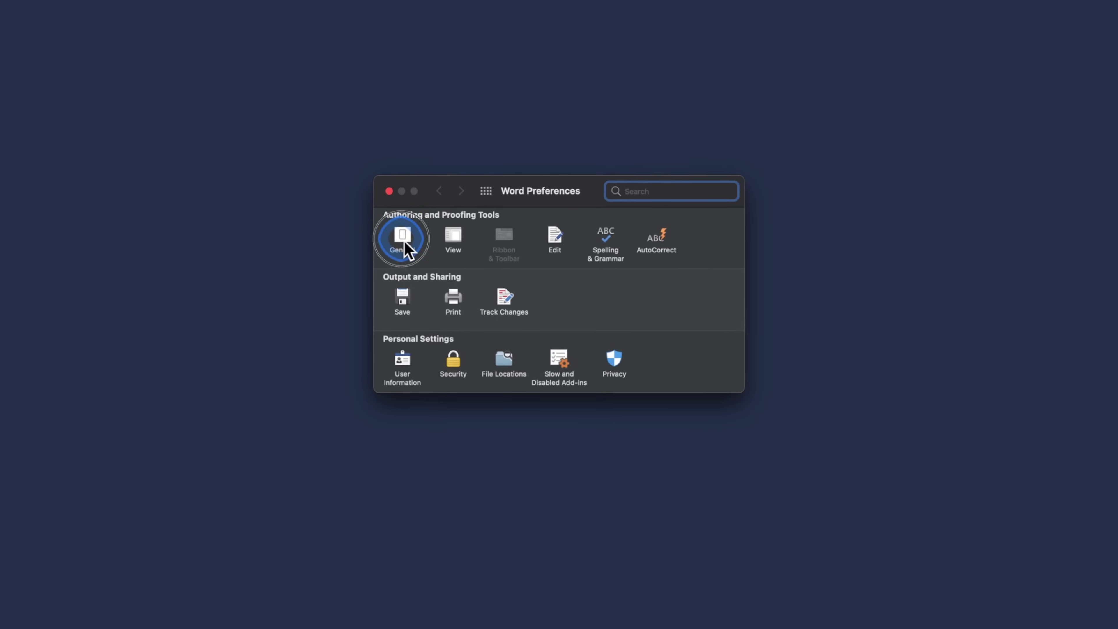
left_click(464, 169)
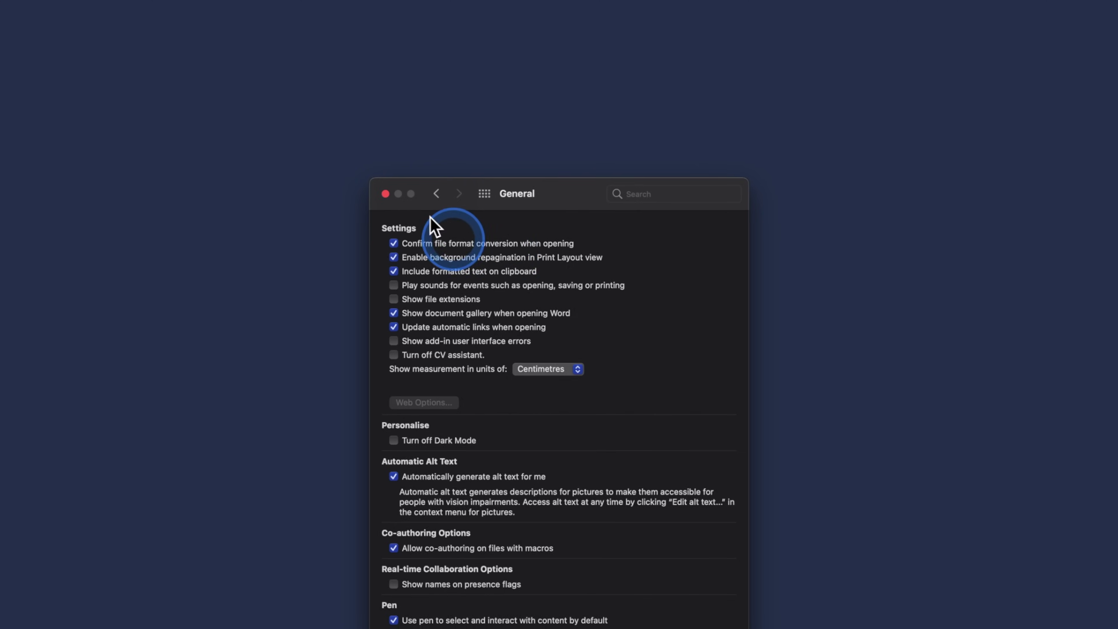
left_click(385, 194)
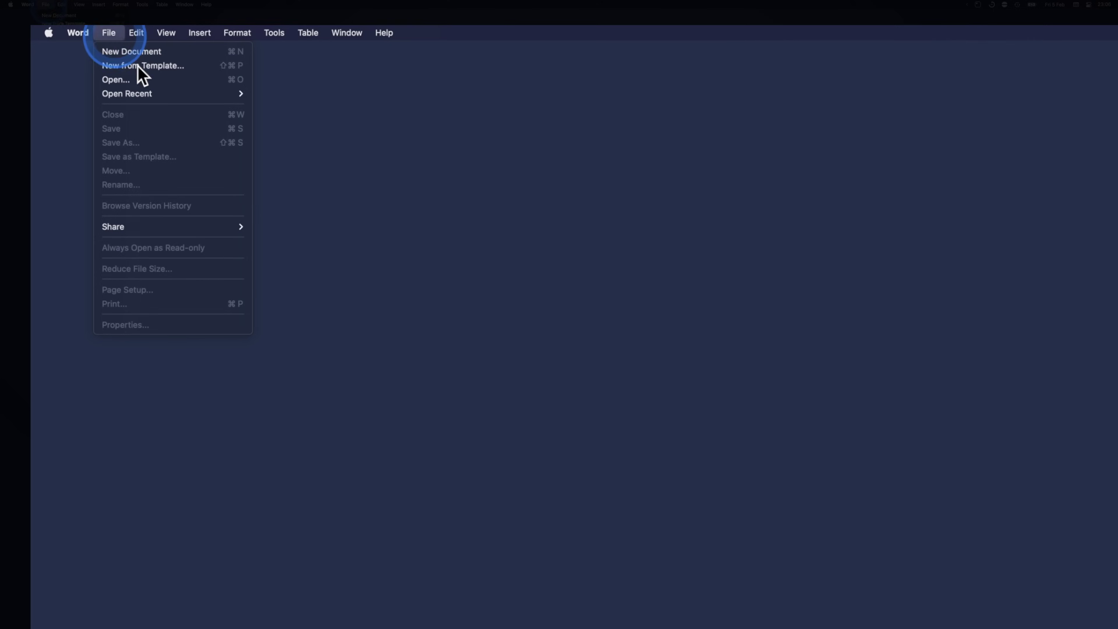
Step: Go to File > Open and browse the files On My Mac
left_click(133, 79)
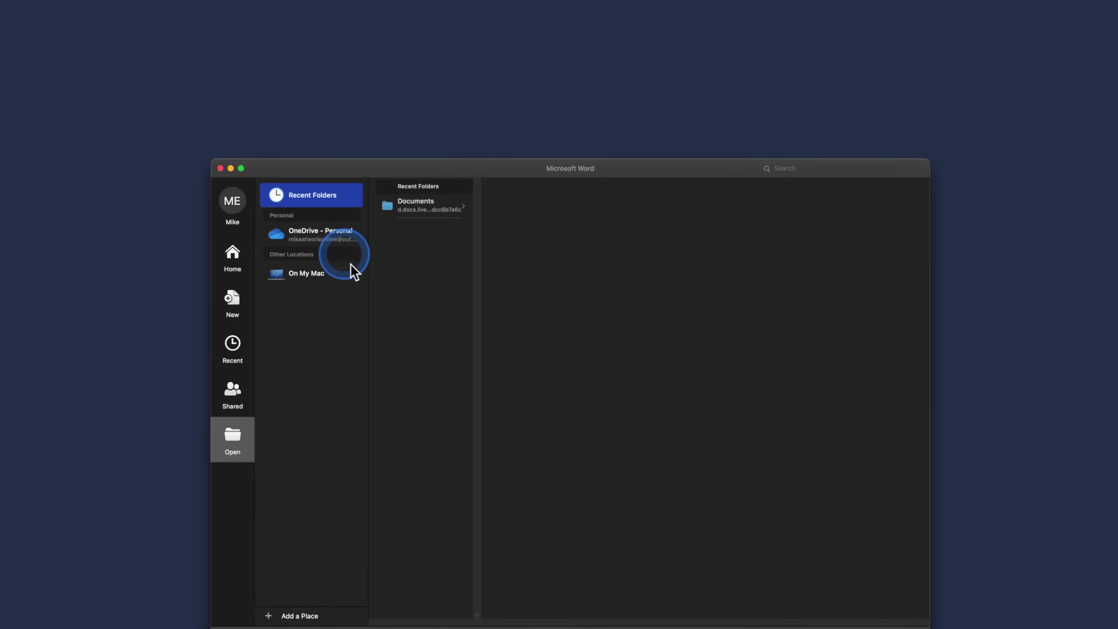
left_click(307, 275)
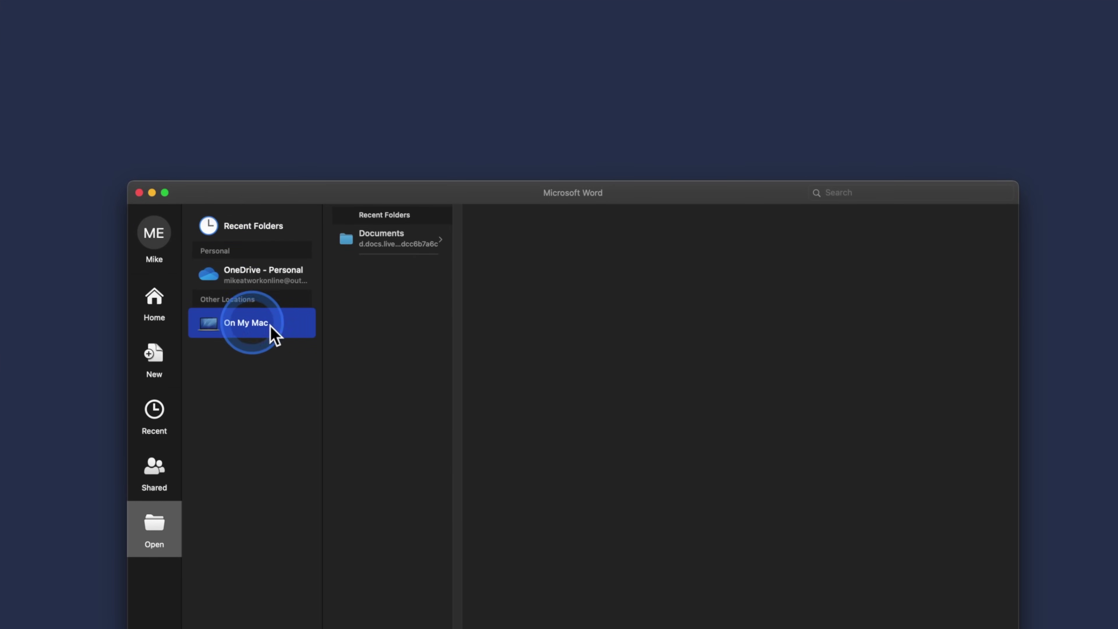